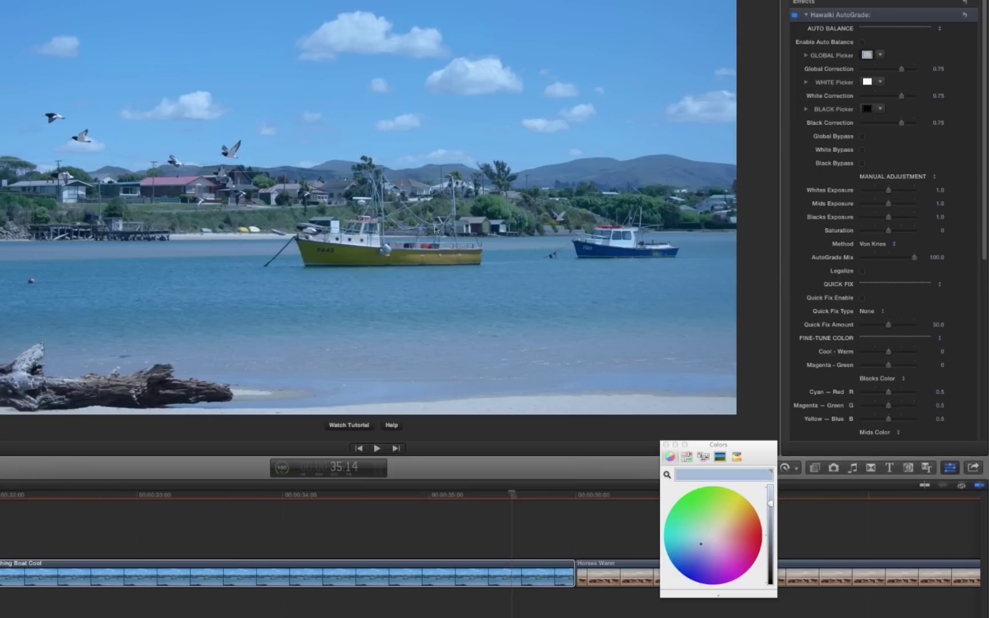
# Sample white and black reference points from the boat image and enable Auto Balance.
pyautogui.click(862, 43)
pyautogui.click(861, 42)
pyautogui.click(867, 82)
pyautogui.click(667, 475)
pyautogui.click(474, 61)
pyautogui.click(866, 109)
pyautogui.click(667, 475)
pyautogui.click(175, 403)
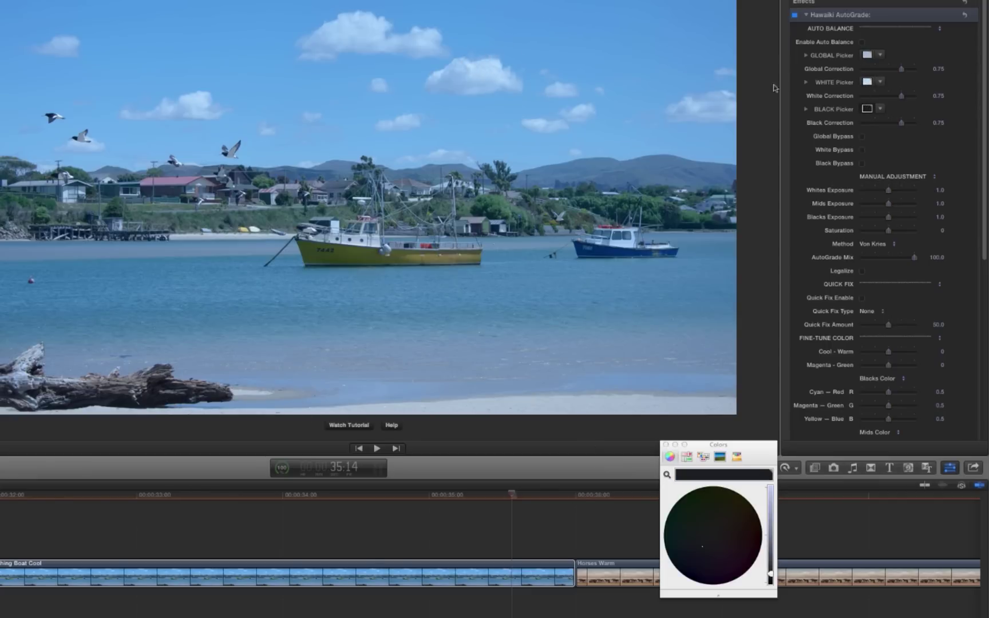
pyautogui.click(862, 43)
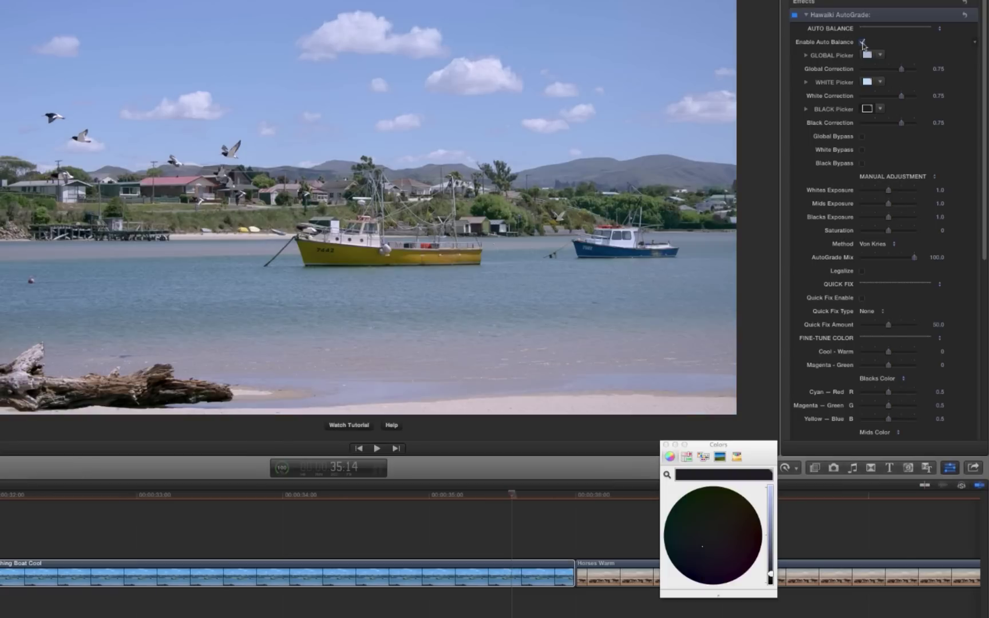
# Boost the boat clip's Saturation and enable Quick Fix with a chosen look.
pyautogui.moveTo(888, 231); pyautogui.dragTo(906, 234)
pyautogui.click(862, 297)
pyautogui.click(865, 311)
pyautogui.click(874, 421)
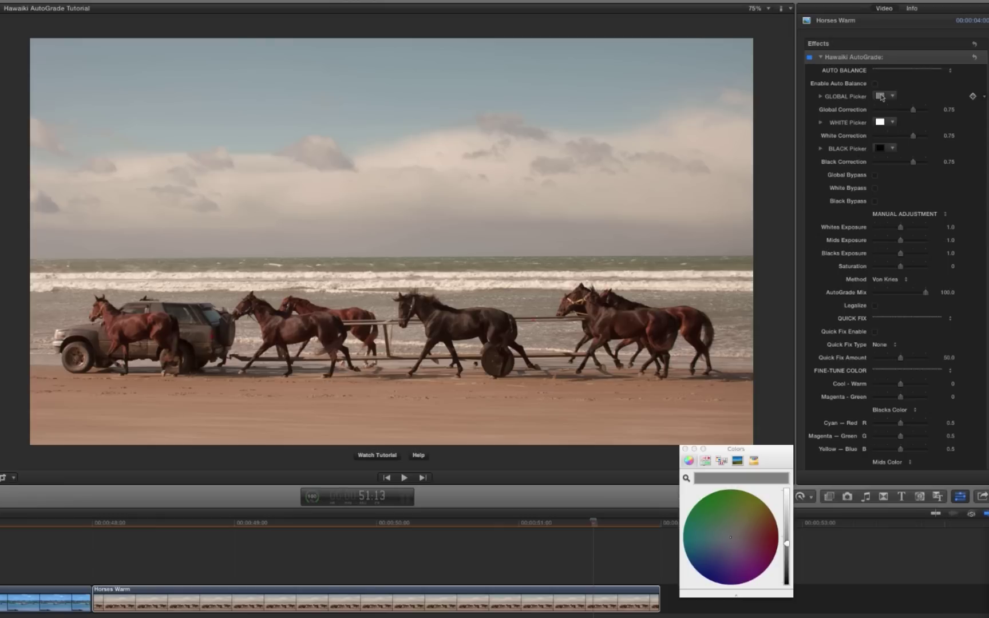
# Sample the sand as the global reference colour and compare Auto Balance on and off.
pyautogui.click(880, 96)
pyautogui.click(685, 476)
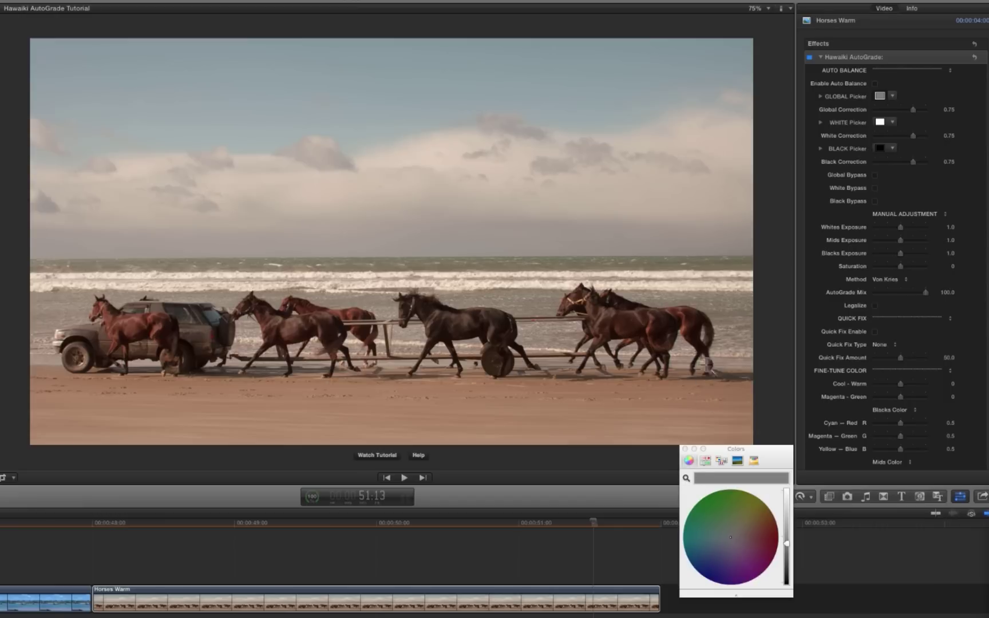
pyautogui.click(721, 276)
pyautogui.click(875, 84)
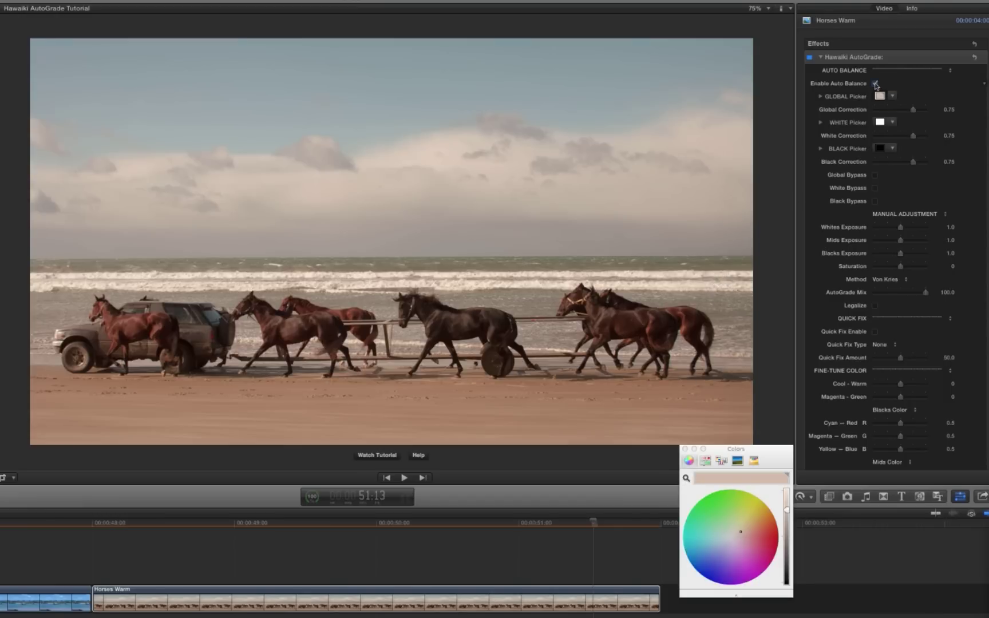
pyautogui.click(875, 84)
# Resample the car as global reference, re-enable Auto Balance, and set Global Correction to 0.59.
pyautogui.click(686, 478)
pyautogui.click(183, 332)
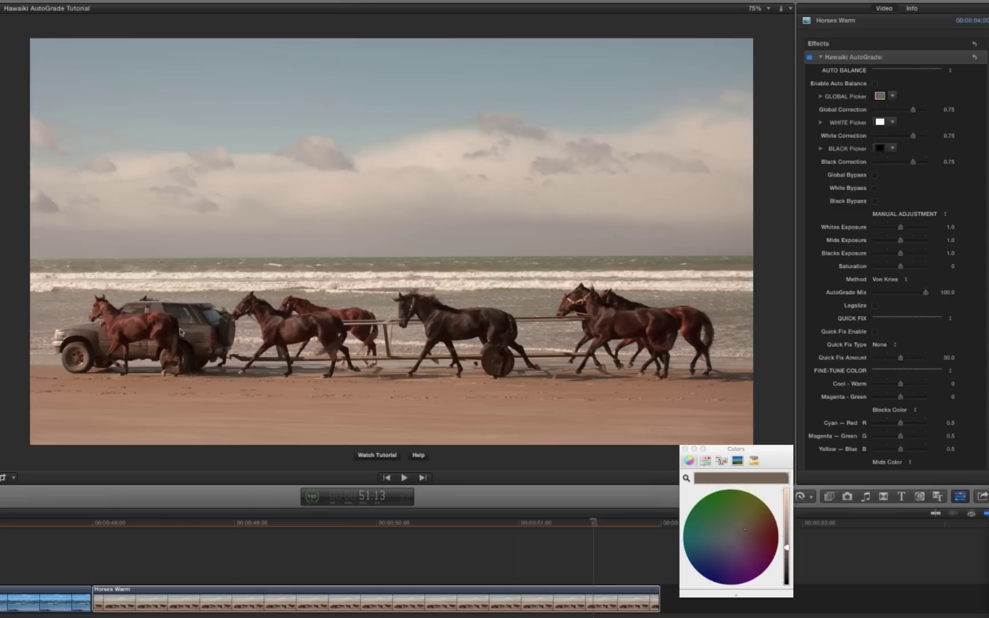
pyautogui.click(875, 83)
pyautogui.moveTo(909, 109); pyautogui.dragTo(907, 112)
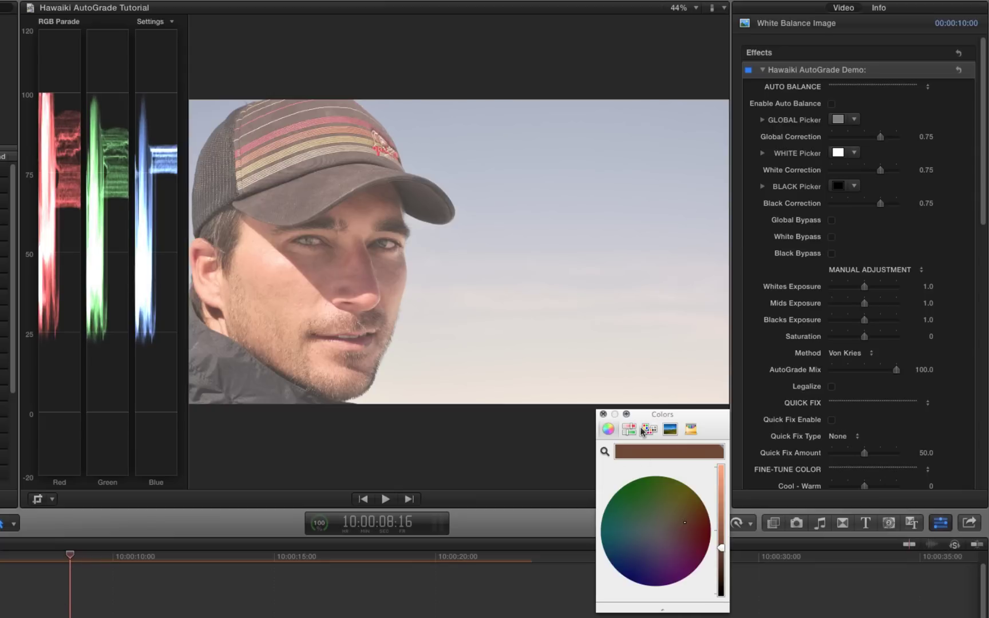
# Reopen the Colors window and sample the portrait's global reference colour.
pyautogui.click(602, 415)
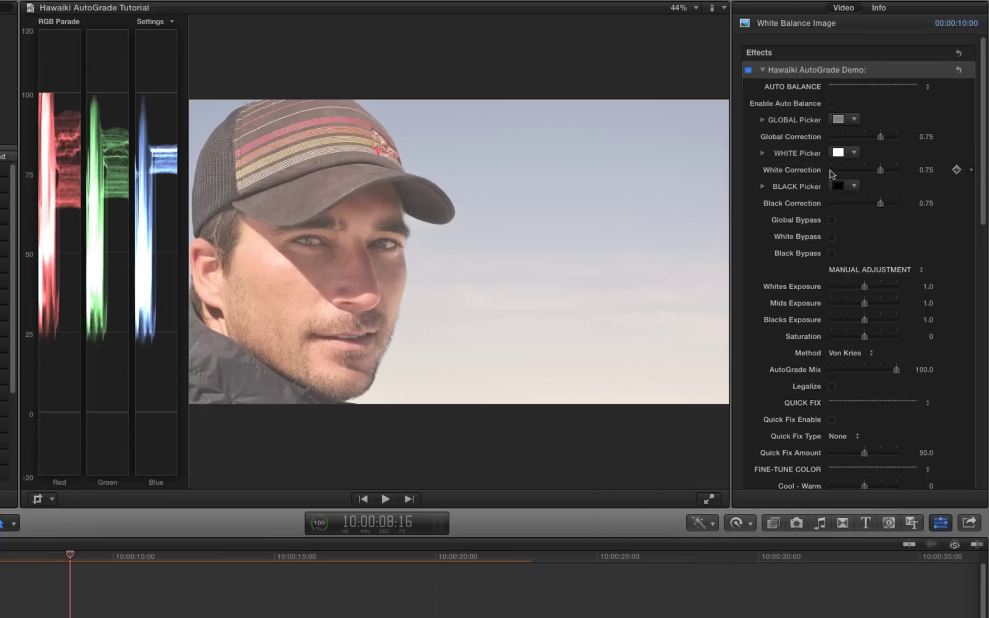
pyautogui.click(838, 119)
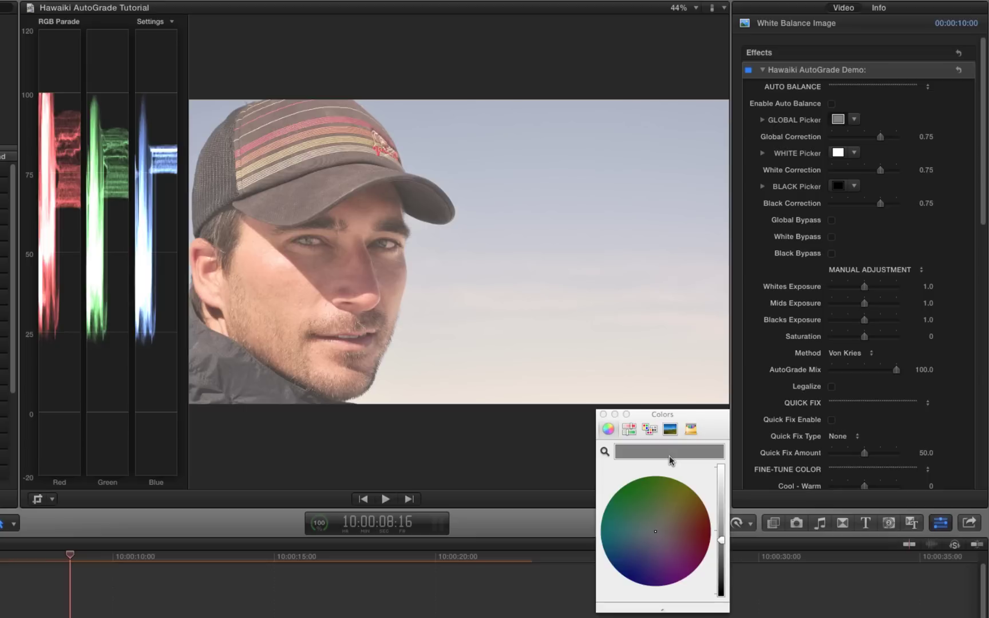
pyautogui.click(604, 451)
pyautogui.click(311, 200)
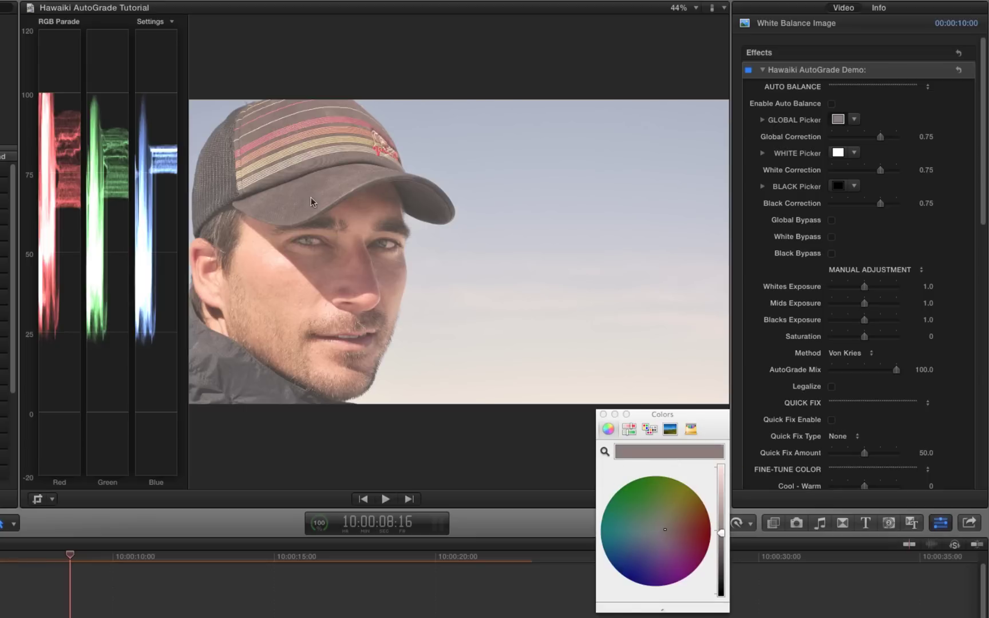
# Sample a light area as white, the cap brim as black, and enable Auto Balance.
pyautogui.click(605, 450)
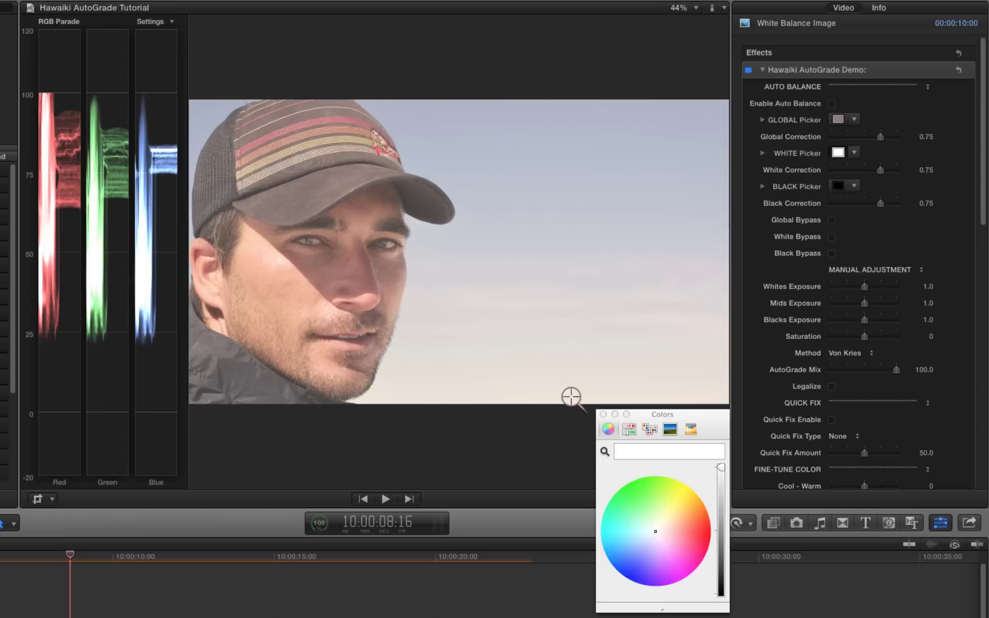
pyautogui.click(655, 392)
pyautogui.click(838, 184)
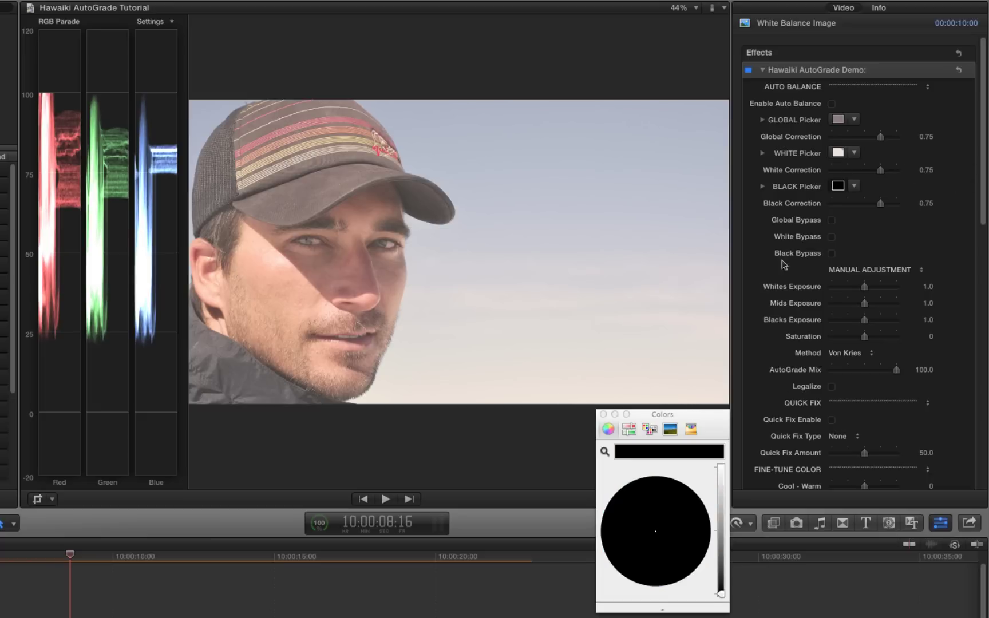
pyautogui.click(604, 451)
pyautogui.click(227, 210)
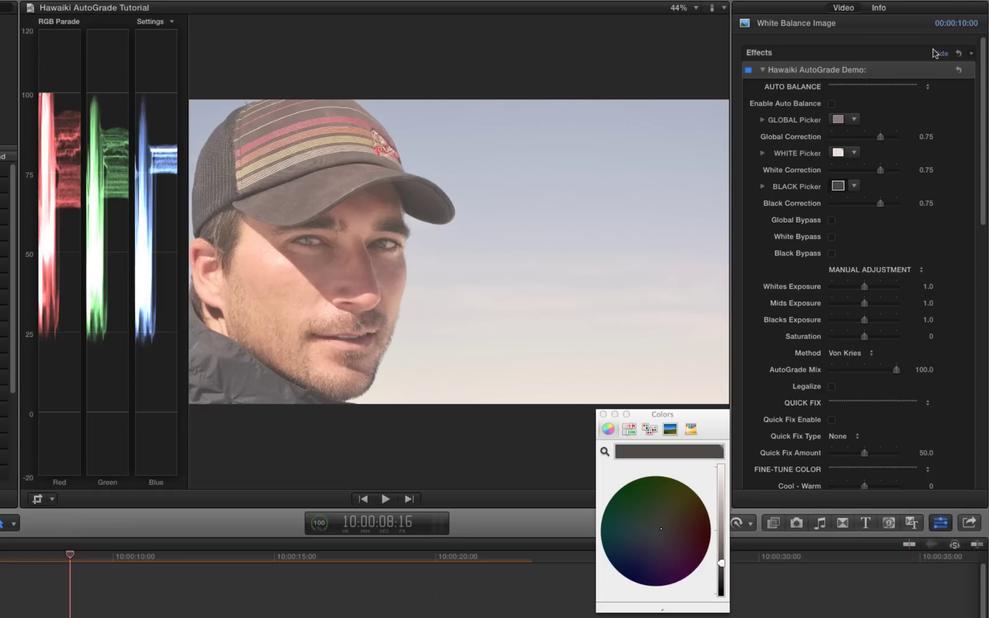
pyautogui.click(832, 104)
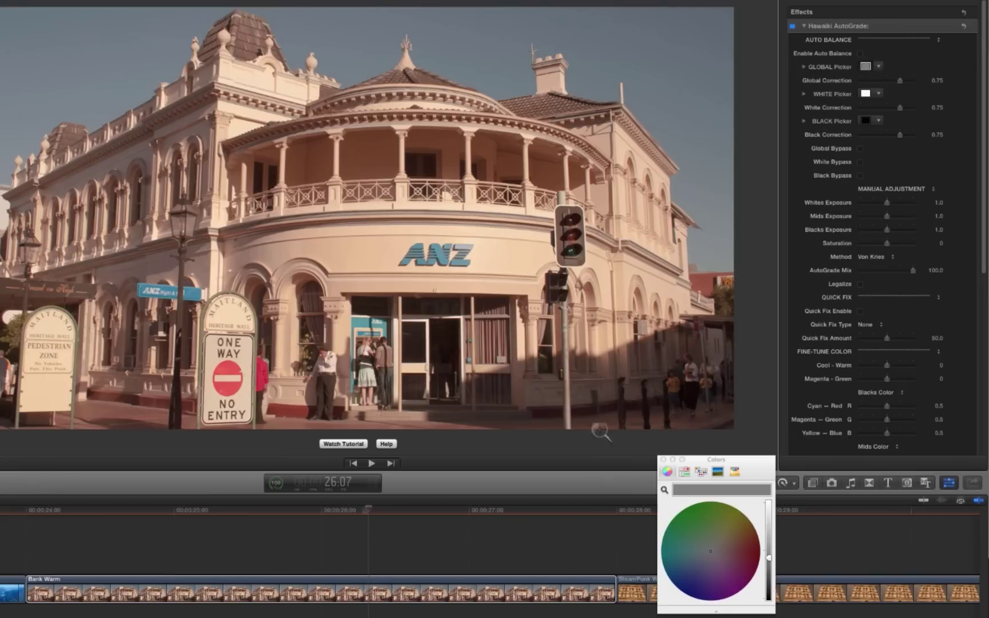
# Sample the building wall as global reference and compare Auto Balance on and off.
pyautogui.click(236, 259)
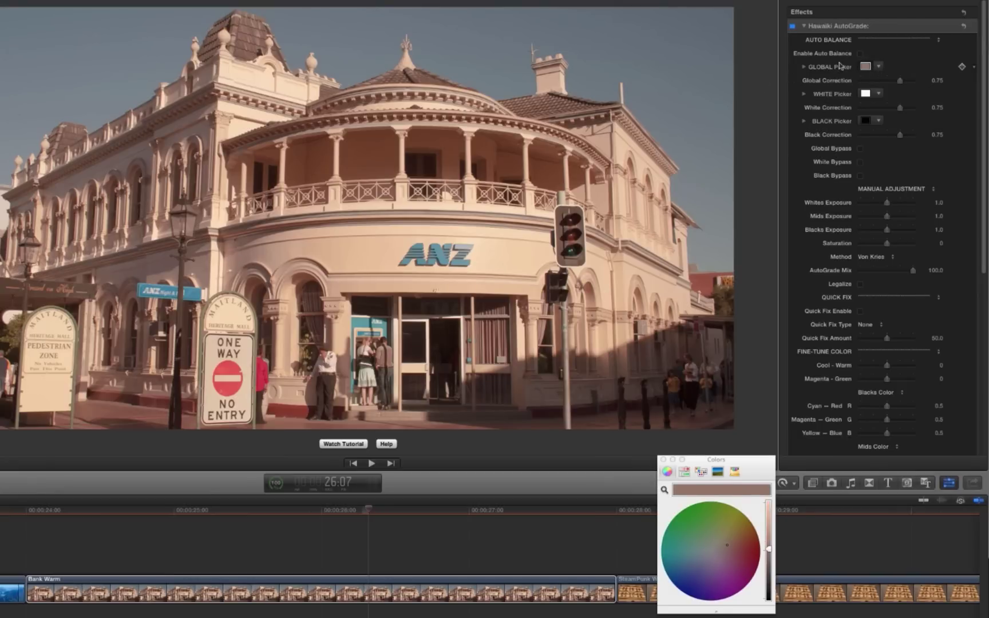
pyautogui.click(859, 53)
pyautogui.click(860, 53)
pyautogui.click(861, 54)
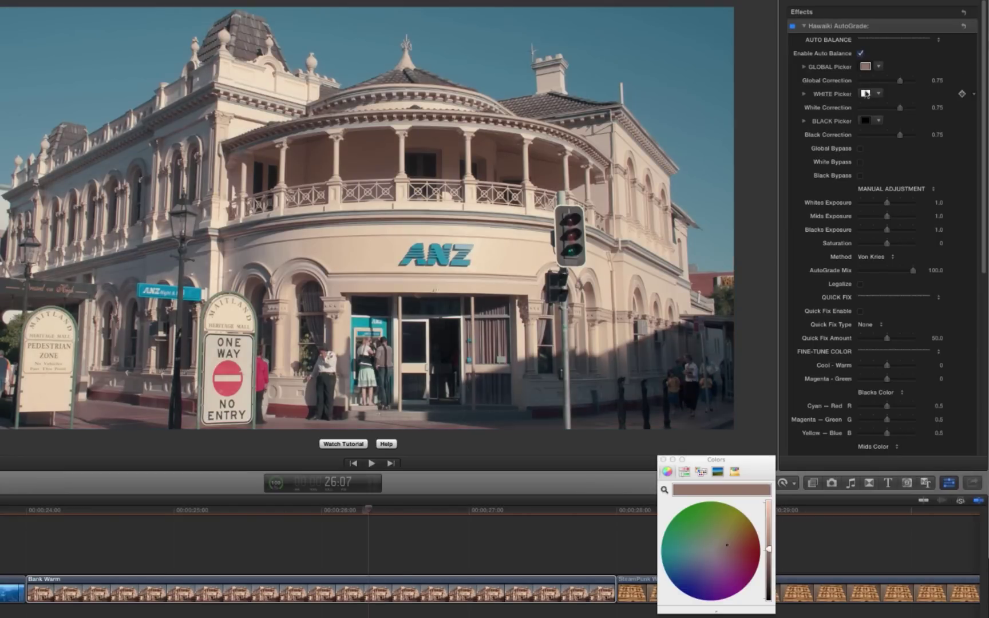
pyautogui.click(860, 53)
# Sample the sign as the white point and the dark doorway as the black point.
pyautogui.click(865, 93)
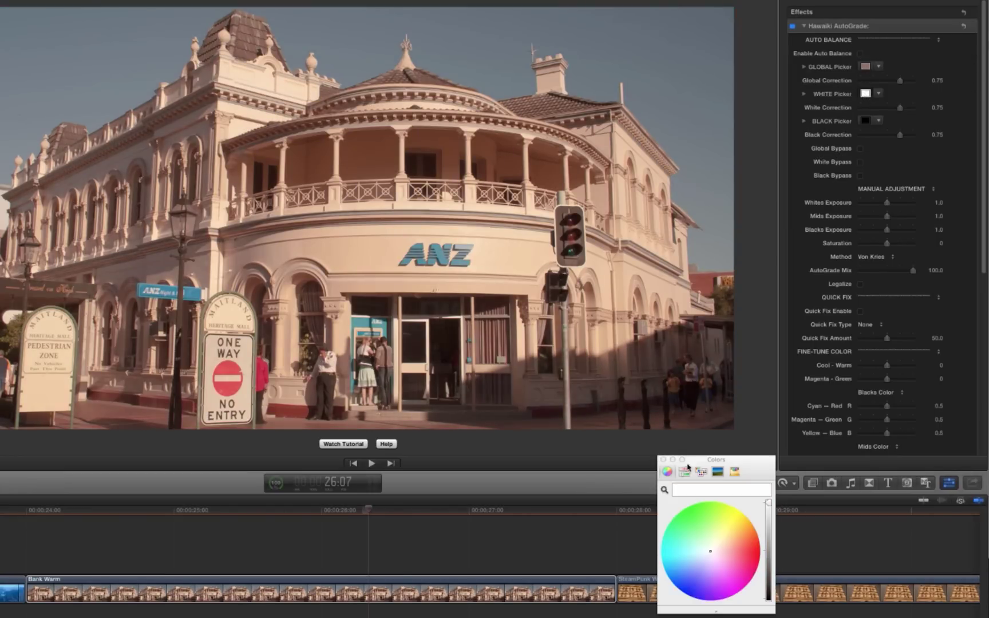
pyautogui.click(243, 358)
pyautogui.click(664, 490)
pyautogui.click(455, 340)
# Compare the new balance on and off, leave it on, and raise the bank clip's Saturation.
pyautogui.click(860, 53)
pyautogui.click(860, 53)
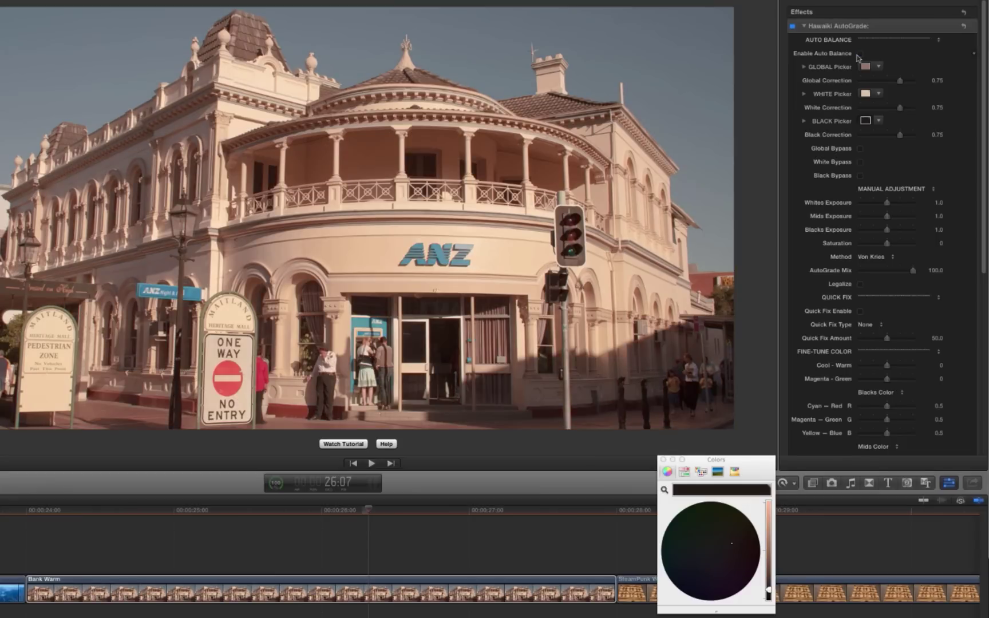
pyautogui.click(859, 54)
pyautogui.click(860, 54)
pyautogui.click(860, 54)
pyautogui.moveTo(886, 243); pyautogui.dragTo(901, 246)
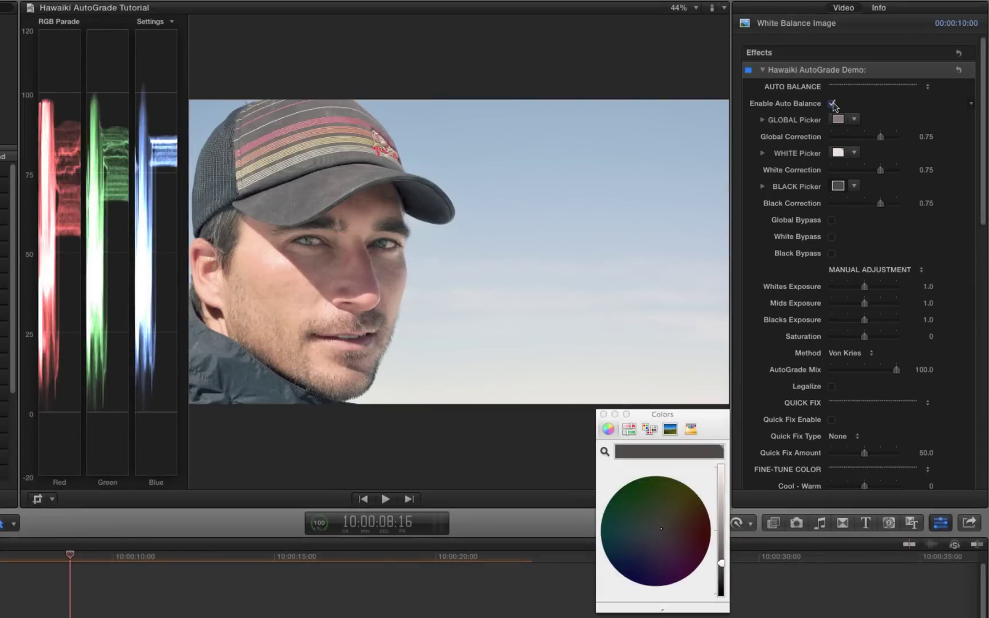
# Close Colors, set Whites Exposure to 0.98 and Saturation to 33.23, and reduce Global Correction.
pyautogui.click(603, 414)
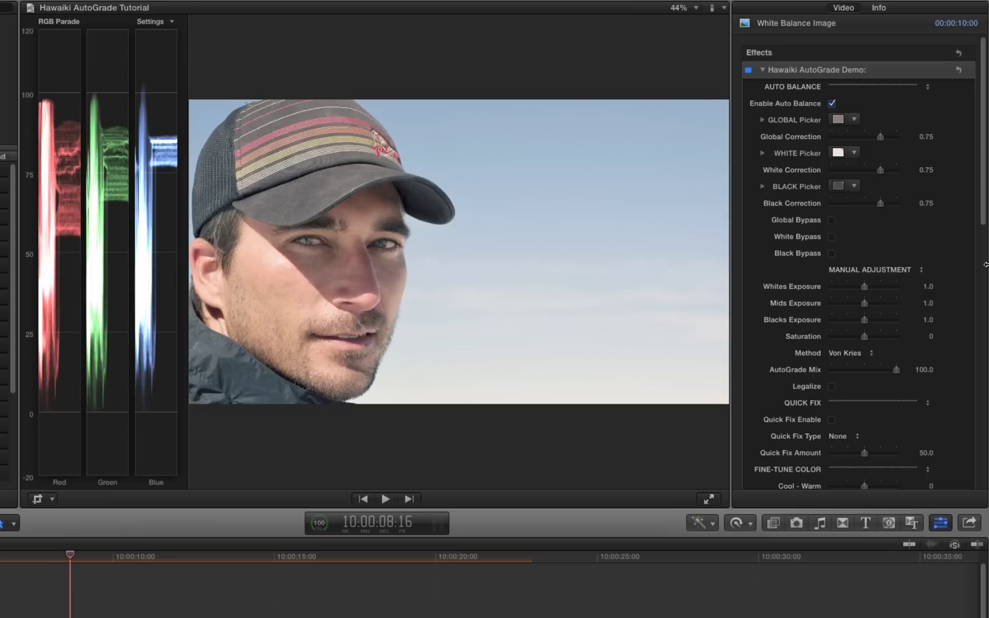
pyautogui.moveTo(866, 290); pyautogui.dragTo(863, 290)
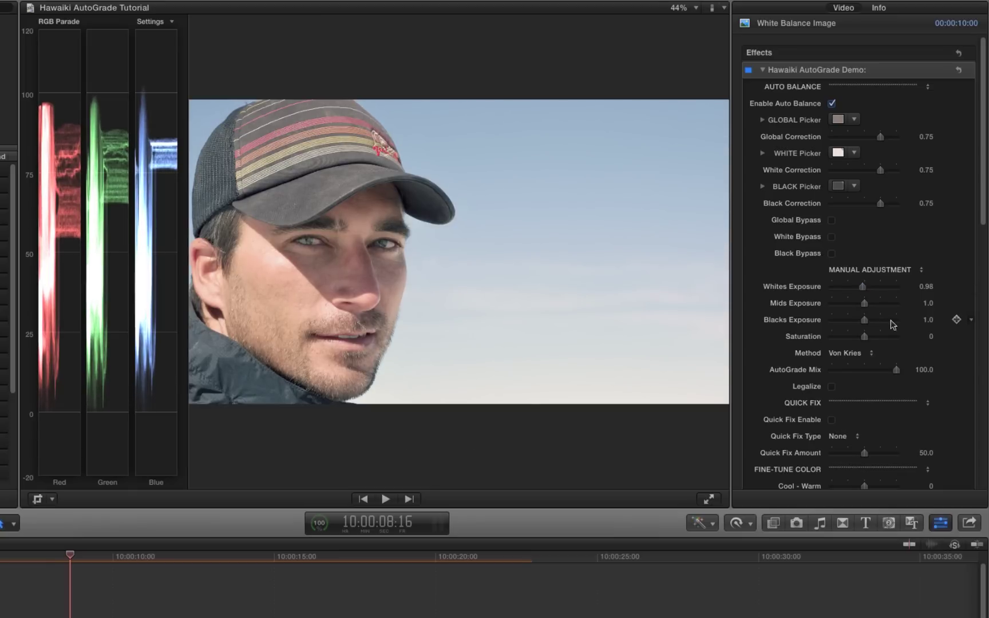
pyautogui.moveTo(865, 336); pyautogui.dragTo(877, 339)
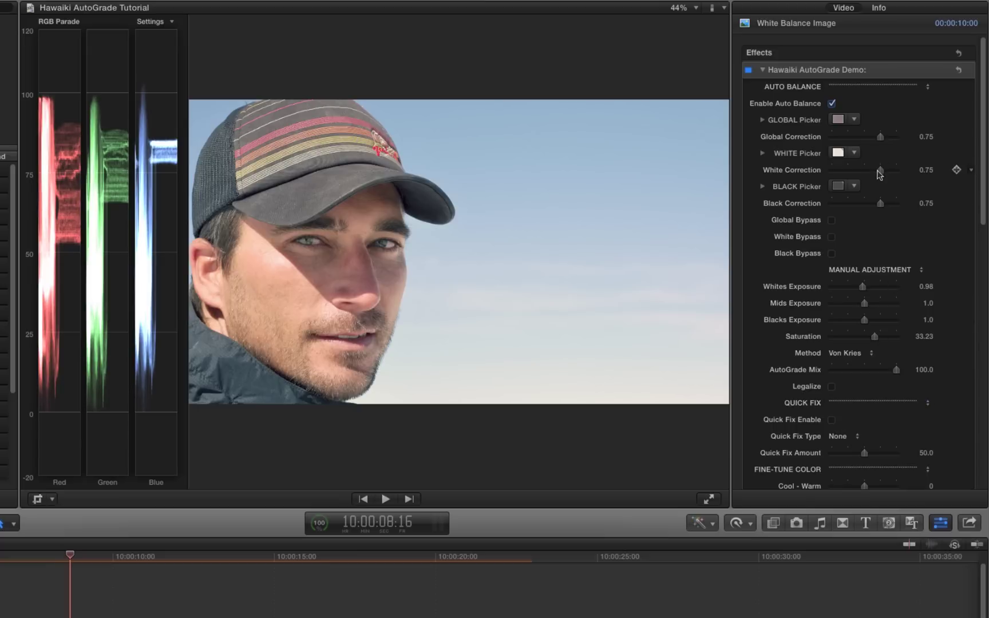
pyautogui.moveTo(880, 137)
pyautogui.mouseDown()
pyautogui.moveTo(863, 138)
pyautogui.moveTo(880, 140)
pyautogui.mouseUp()
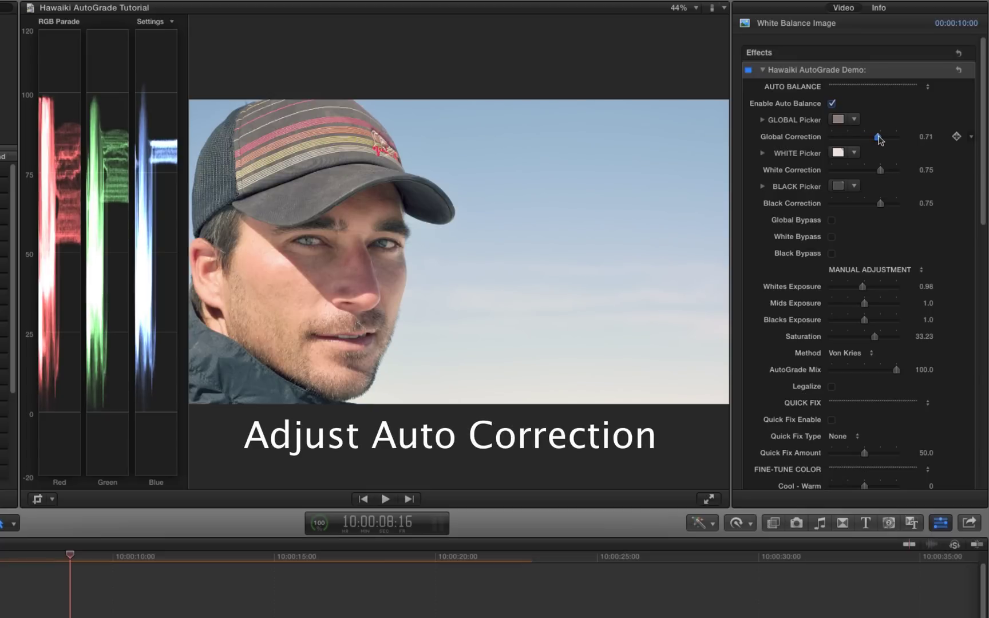
# Reset Global Correction and White Correction back to their 0.75 defaults.
pyautogui.rightClick(793, 140)
pyautogui.click(824, 140)
pyautogui.moveTo(881, 170)
pyautogui.mouseDown()
pyautogui.moveTo(863, 168)
pyautogui.moveTo(874, 175)
pyautogui.mouseUp()
pyautogui.rightClick(794, 171)
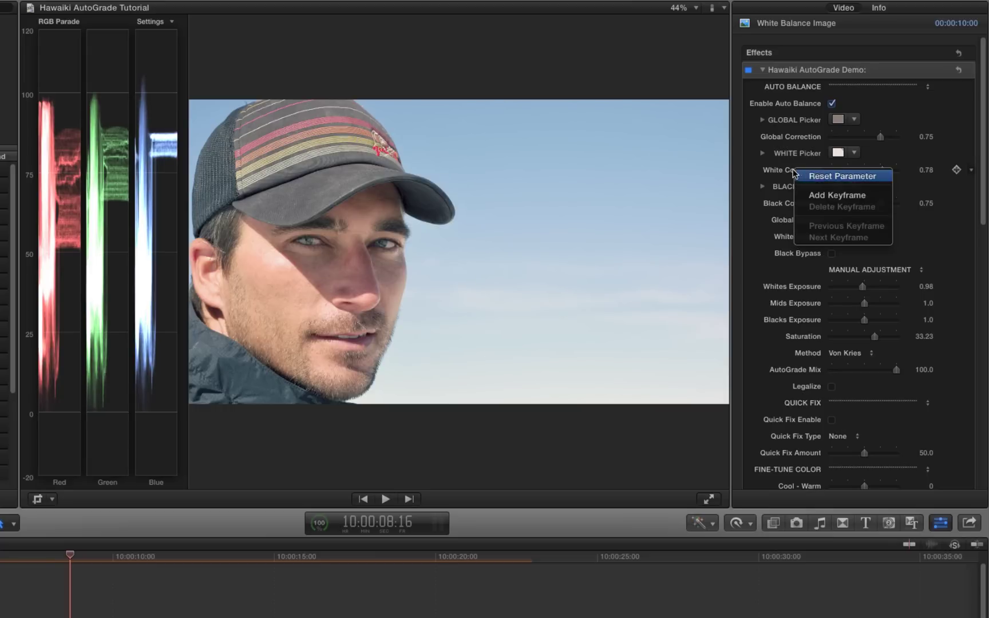
pyautogui.click(821, 174)
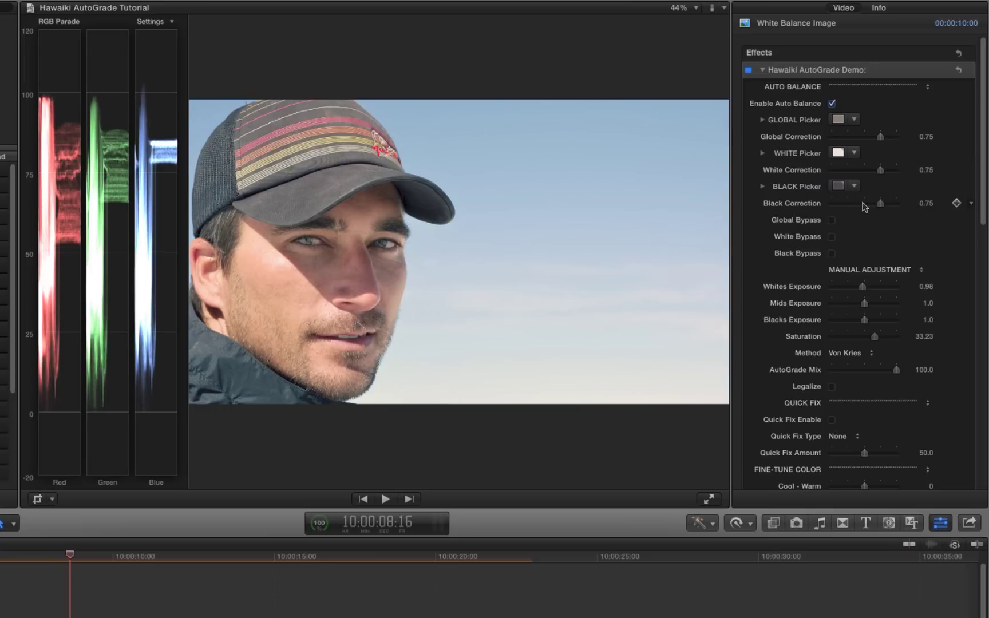
# Try warming the image with Cool - Warm, then reset it to 0.
pyautogui.moveTo(984, 209); pyautogui.dragTo(981, 307)
pyautogui.moveTo(866, 262)
pyautogui.mouseDown()
pyautogui.moveTo(850, 260)
pyautogui.moveTo(882, 261)
pyautogui.moveTo(856, 261)
pyautogui.mouseUp()
pyautogui.rightClick(800, 262)
pyautogui.click(807, 264)
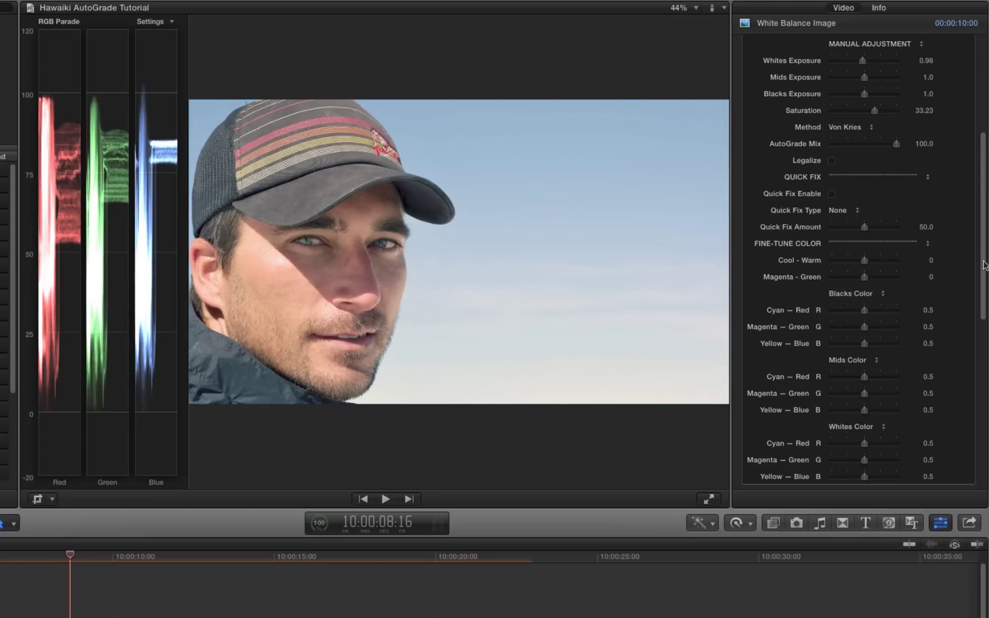
pyautogui.scroll(-3, 984, 265)
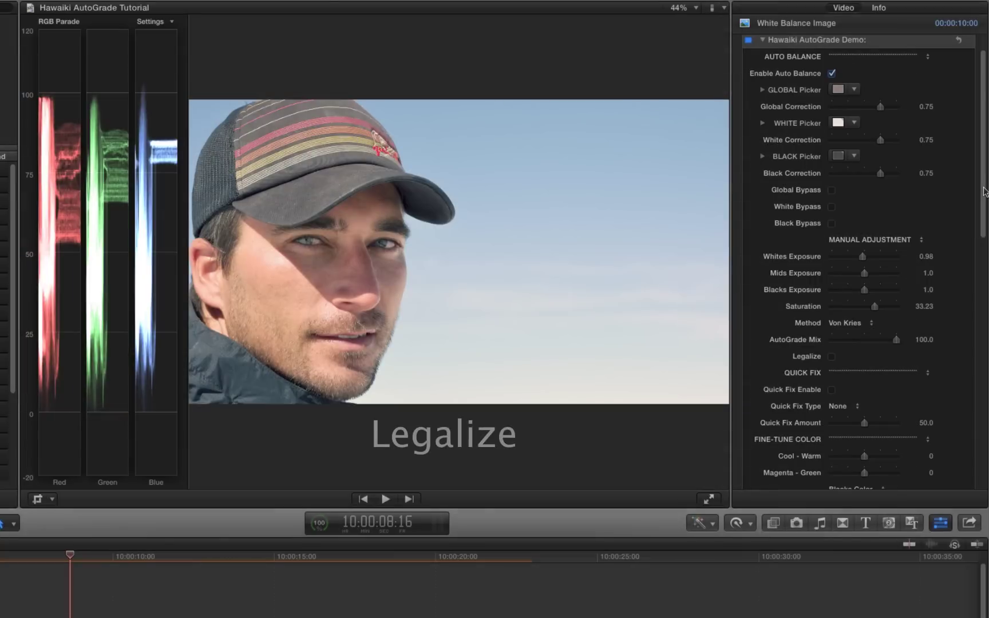
pyautogui.click(832, 357)
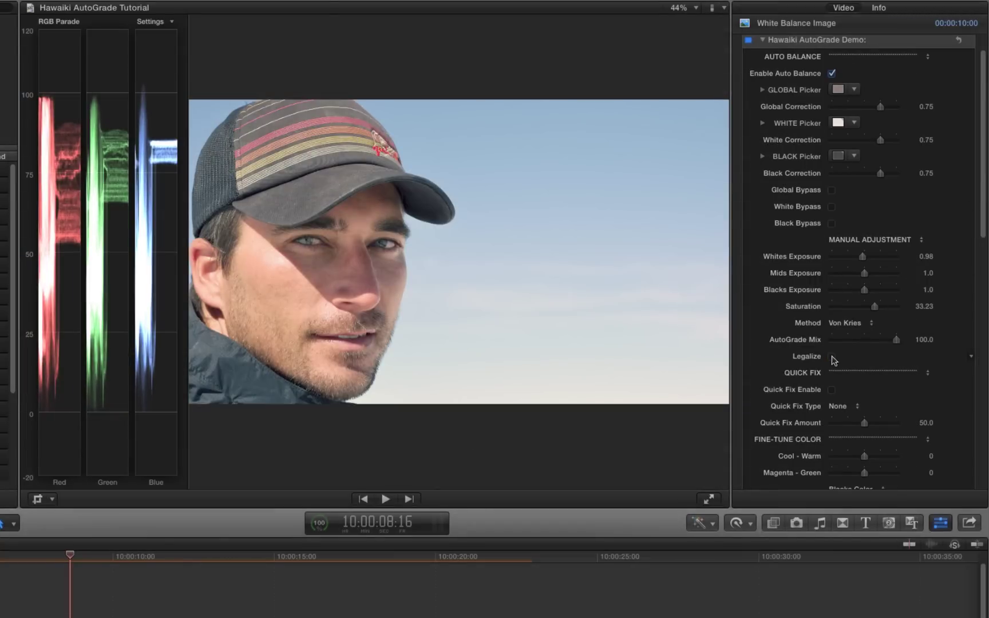
pyautogui.moveTo(983, 225); pyautogui.dragTo(984, 300)
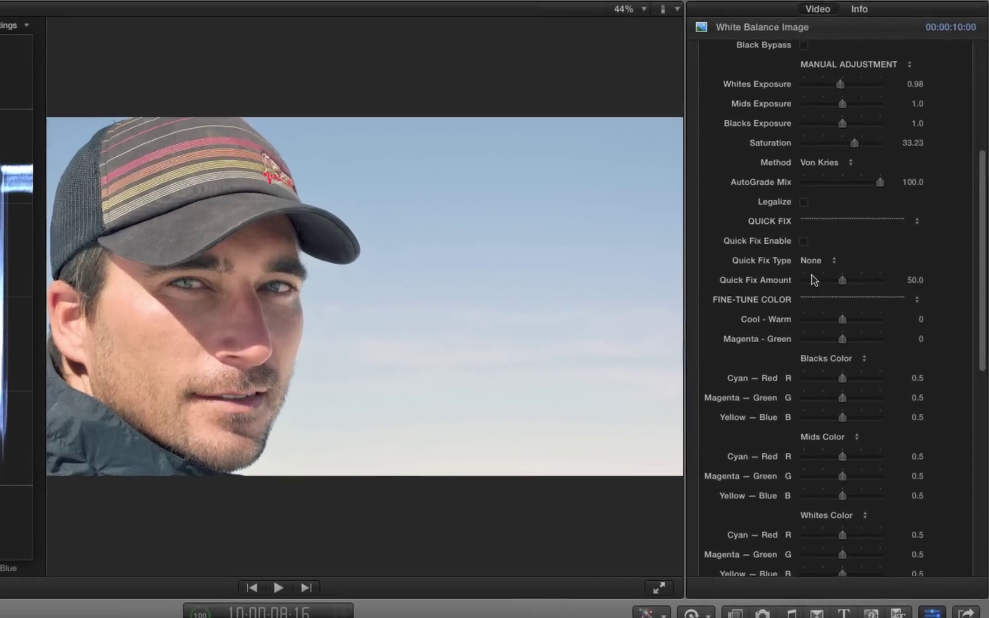
# Enable Quick Fix and try the S-Curve, then Cross Process looks.
pyautogui.click(797, 250)
pyautogui.click(804, 270)
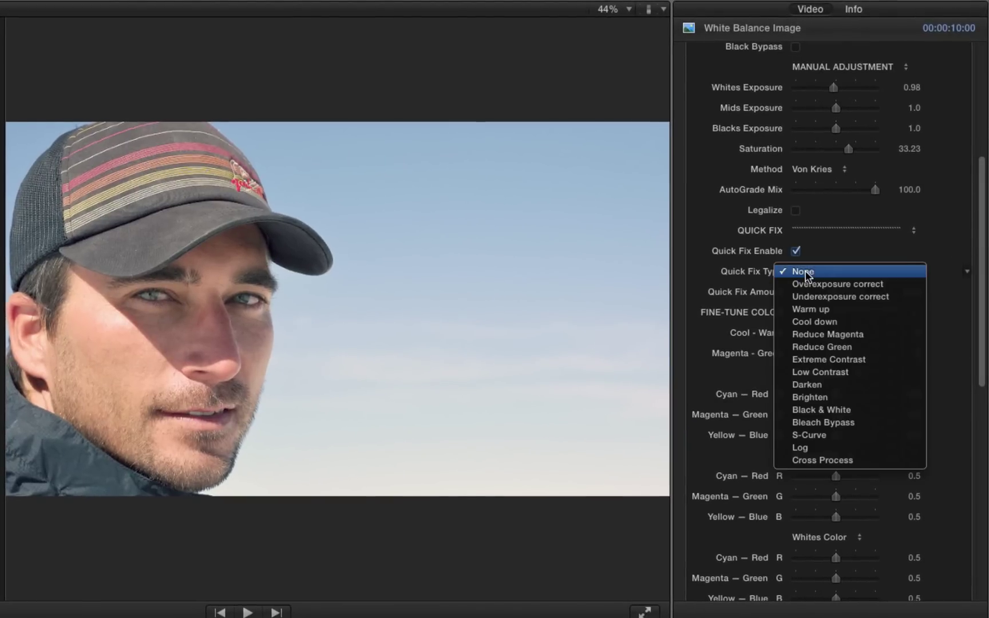
pyautogui.click(826, 435)
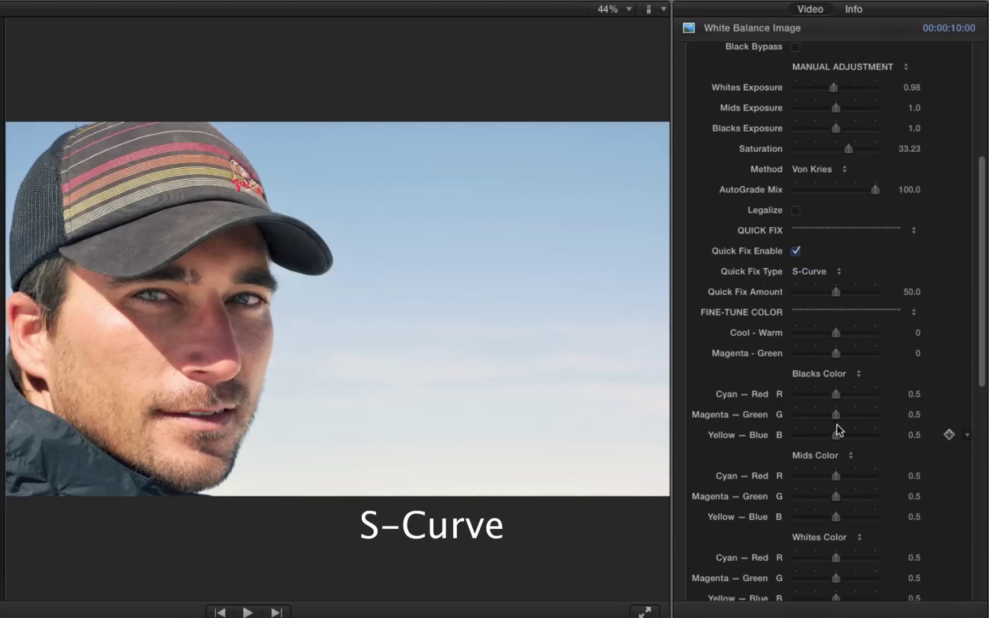
pyautogui.click(811, 271)
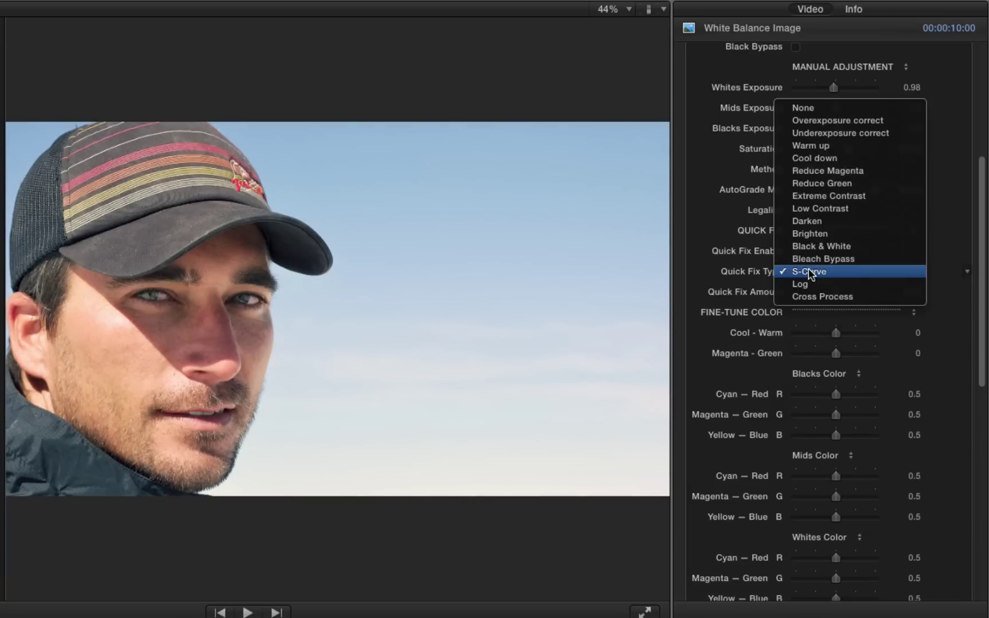
pyautogui.click(820, 297)
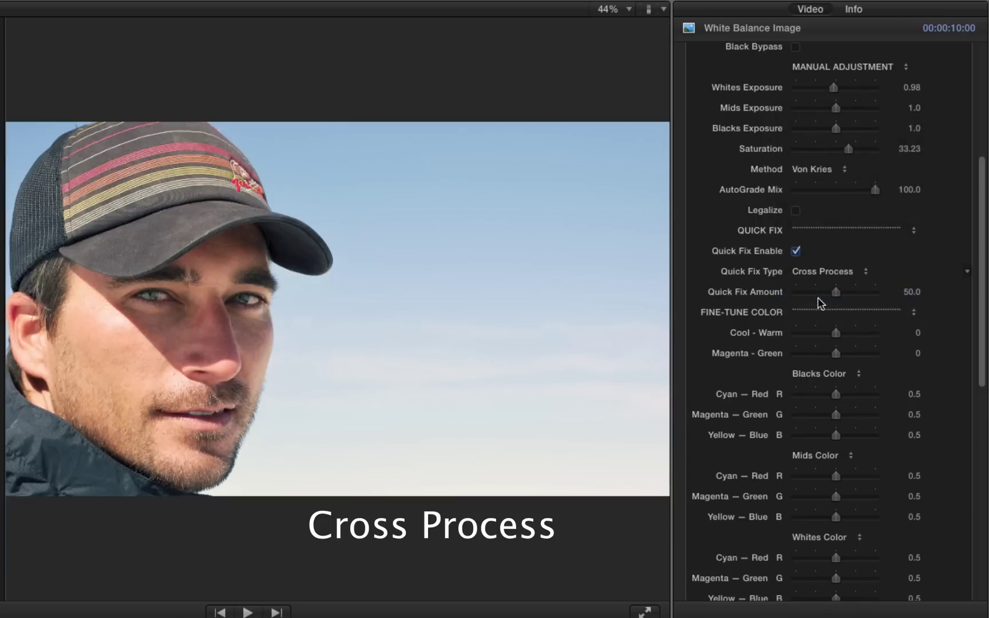
# Switch the Quick Fix look to Bleach Bypass with Quick Fix Amount at 100.
pyautogui.click(830, 271)
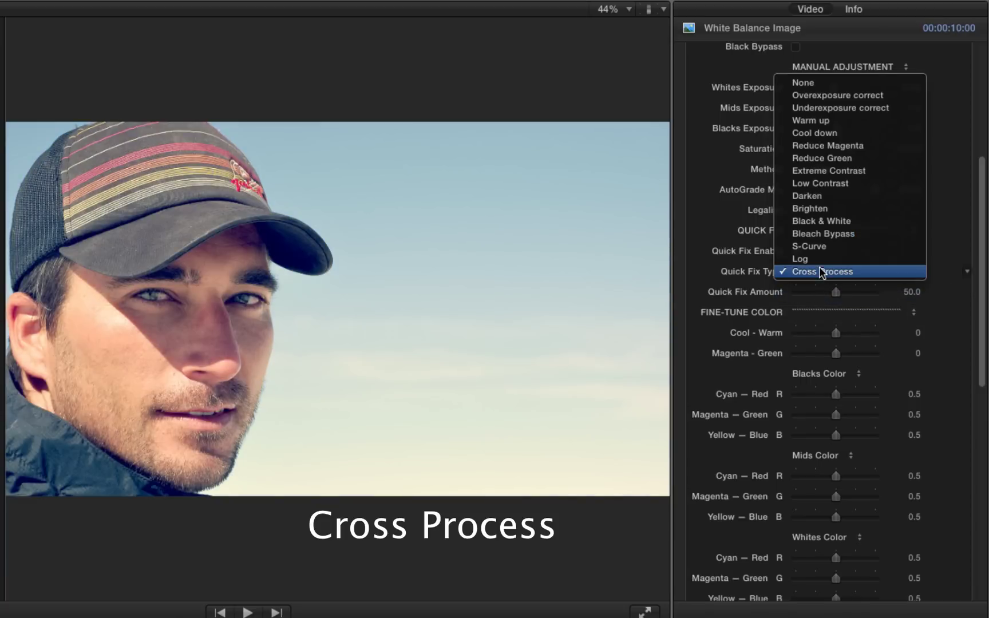
pyautogui.click(829, 234)
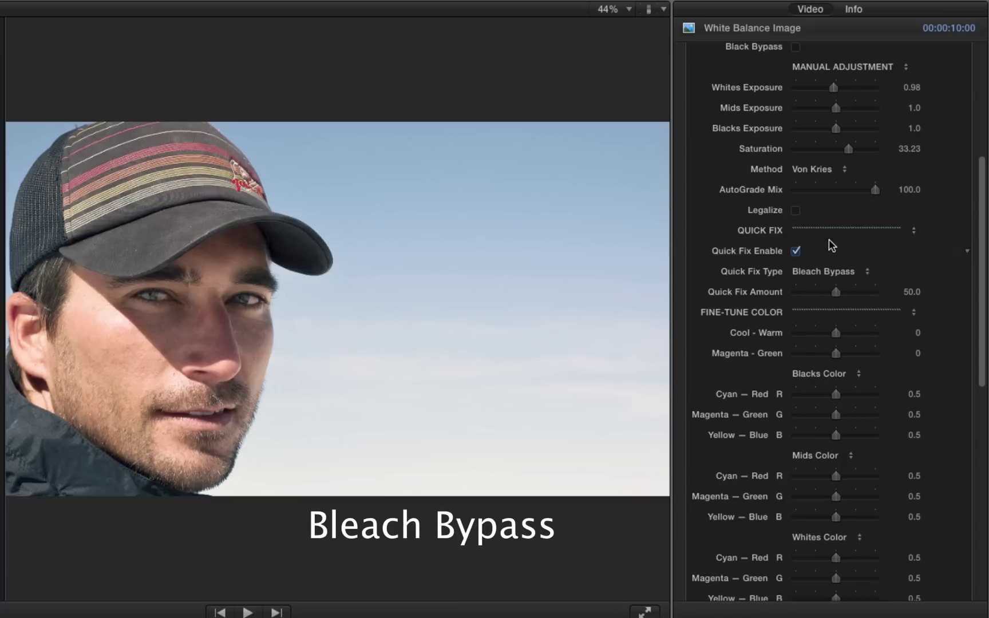
pyautogui.moveTo(840, 288); pyautogui.dragTo(916, 302)
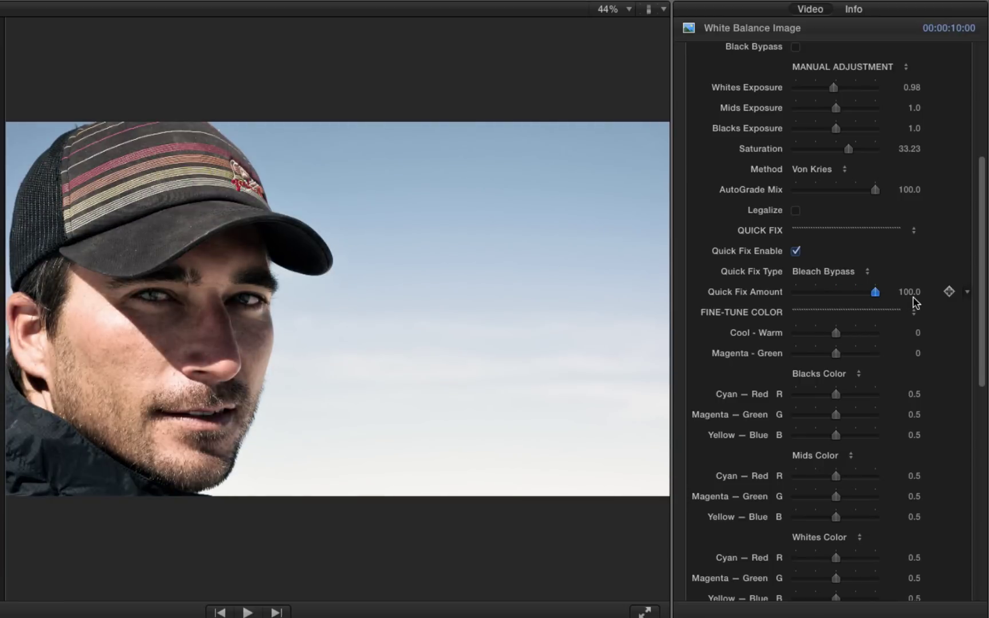
pyautogui.click(860, 272)
# Apply the Black & White look with Blacks Exposure 0.62 and Whites Exposure 1.02.
pyautogui.click(831, 259)
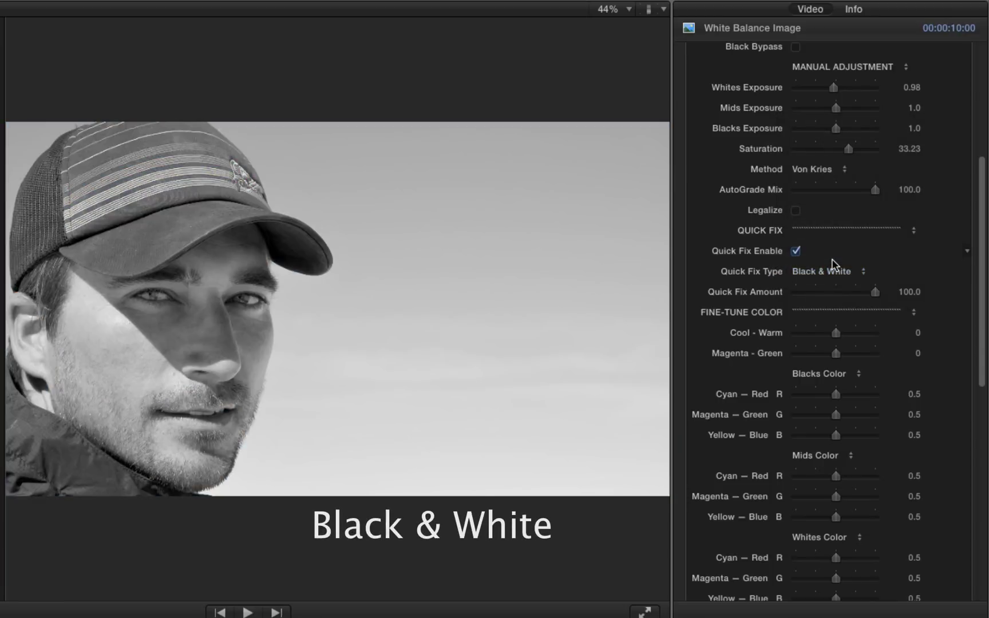
pyautogui.moveTo(836, 129); pyautogui.dragTo(809, 130)
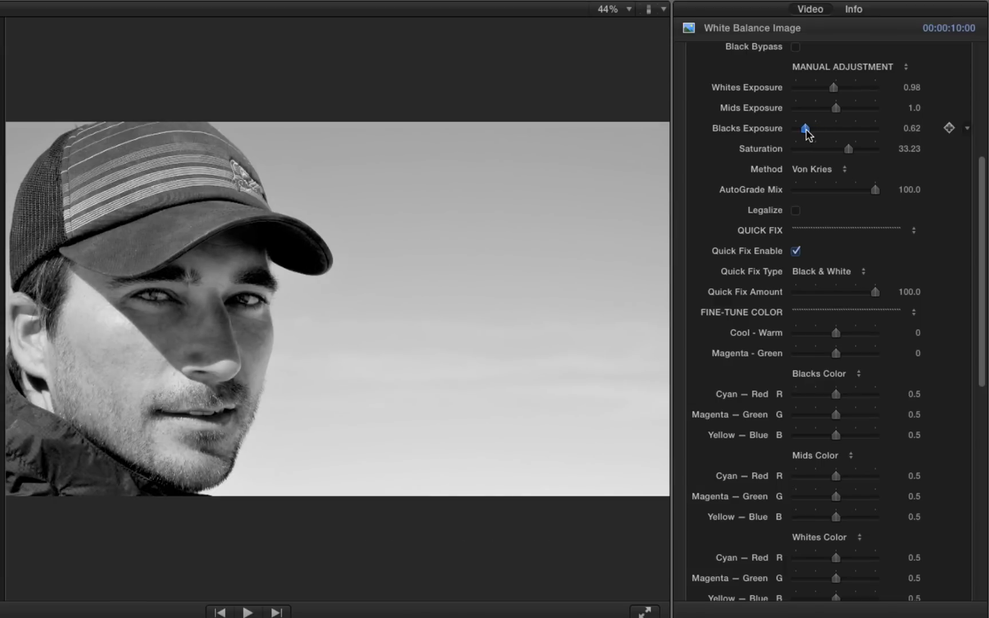
pyautogui.moveTo(833, 87); pyautogui.dragTo(837, 87)
pyautogui.click(829, 272)
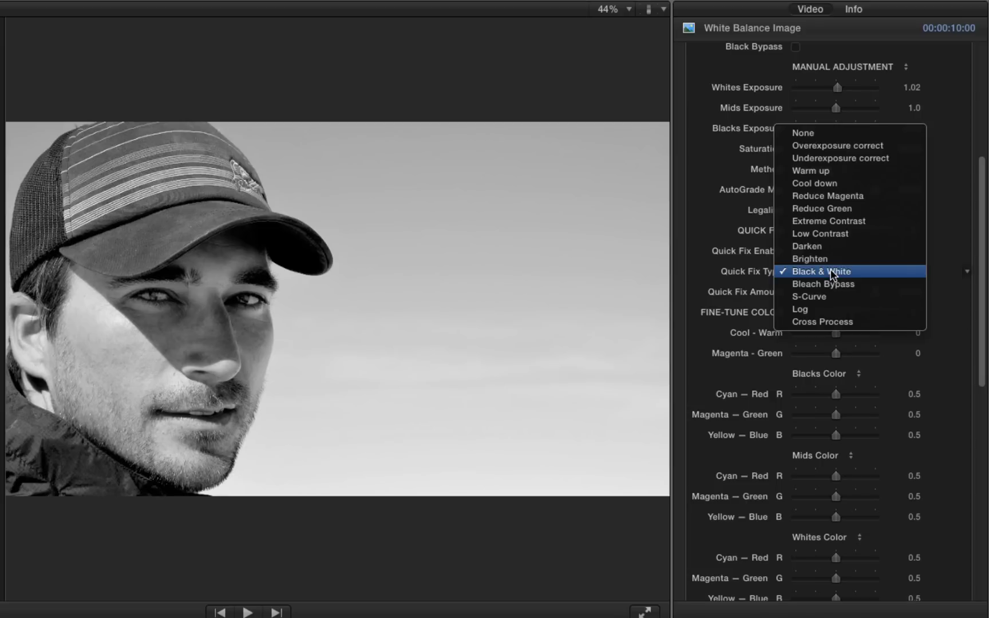
pyautogui.click(947, 279)
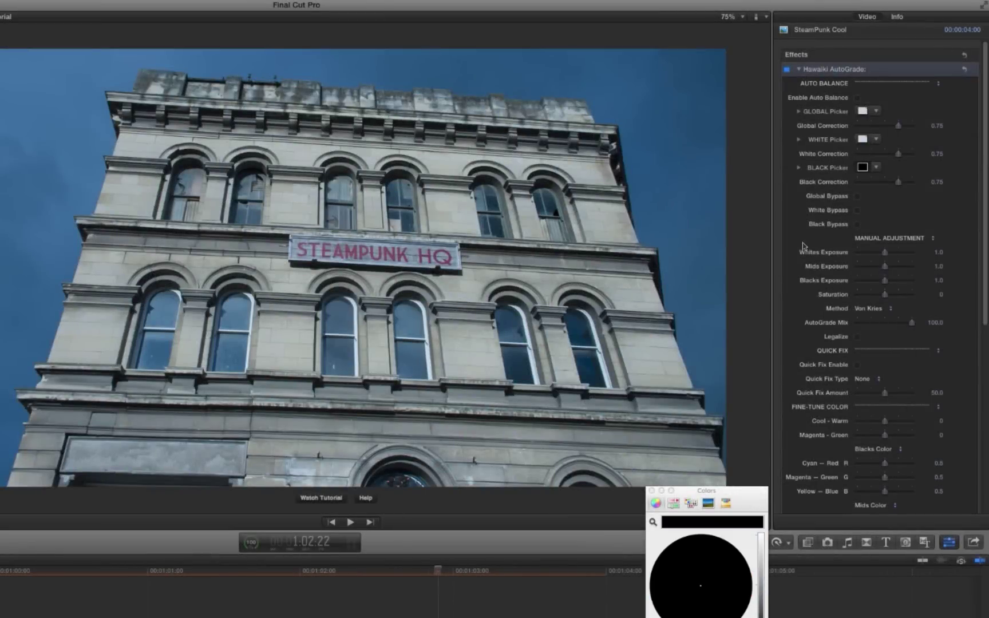
# Sample the building's grey as black point, enable Auto Balance, and set Saturation to 47.86.
pyautogui.click(653, 521)
pyautogui.click(590, 340)
pyautogui.click(857, 98)
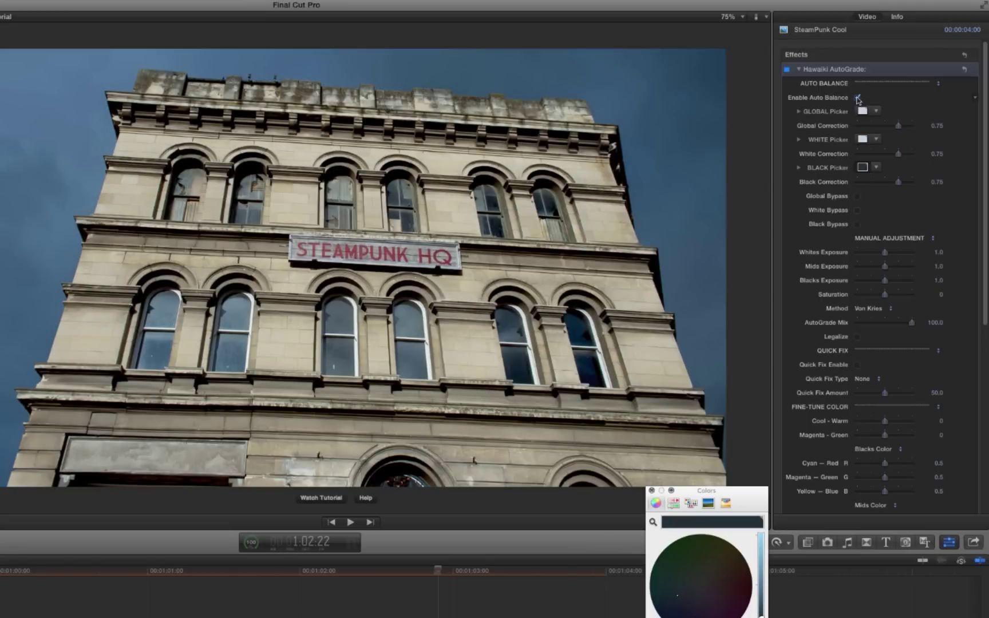
pyautogui.moveTo(885, 294); pyautogui.dragTo(895, 298)
# Enable Quick Fix with the S-Curve look and compare AutoGrade off and on.
pyautogui.click(857, 364)
pyautogui.click(865, 379)
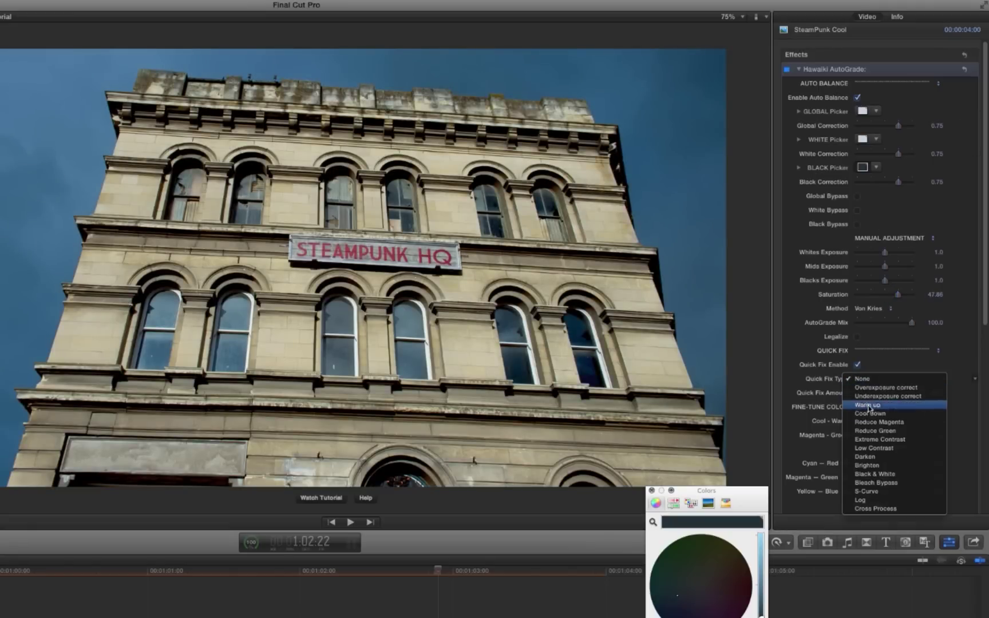
pyautogui.click(881, 490)
pyautogui.click(787, 69)
pyautogui.click(787, 70)
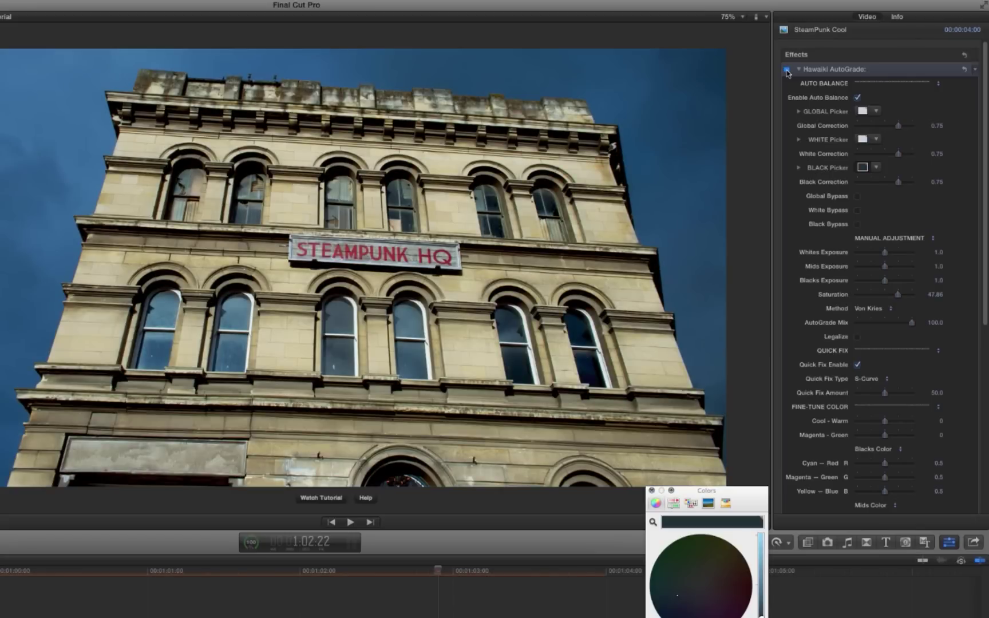